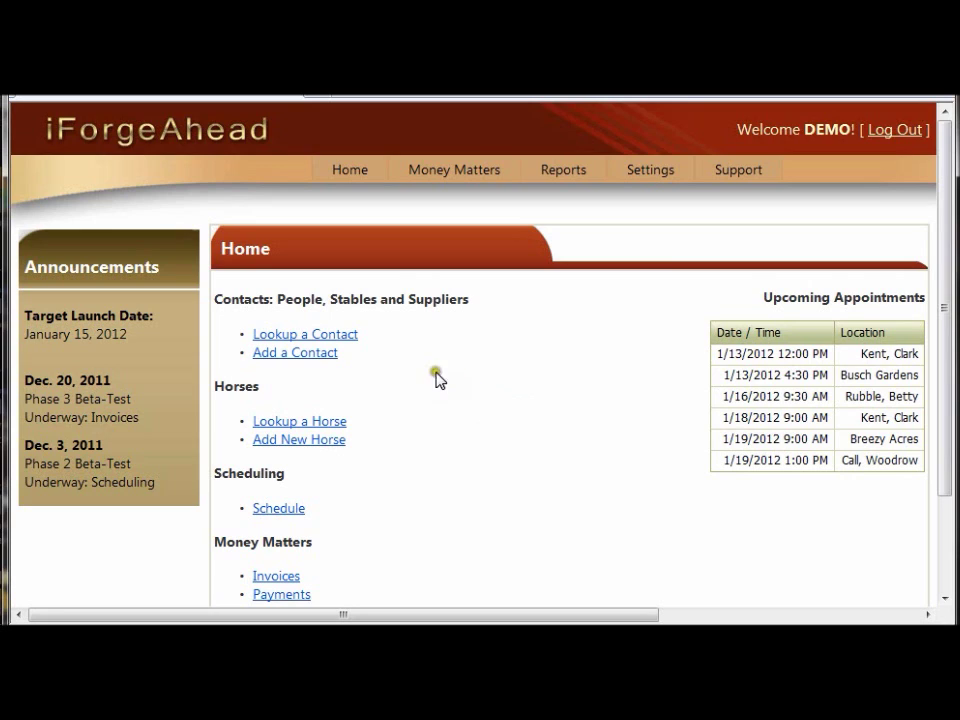
- Open the contacts lookup list and look through its entries and filter options
{"action": "left_click", "coordinate": [347, 340]}
{"action": "mouse_move", "coordinate": [378, 173]}
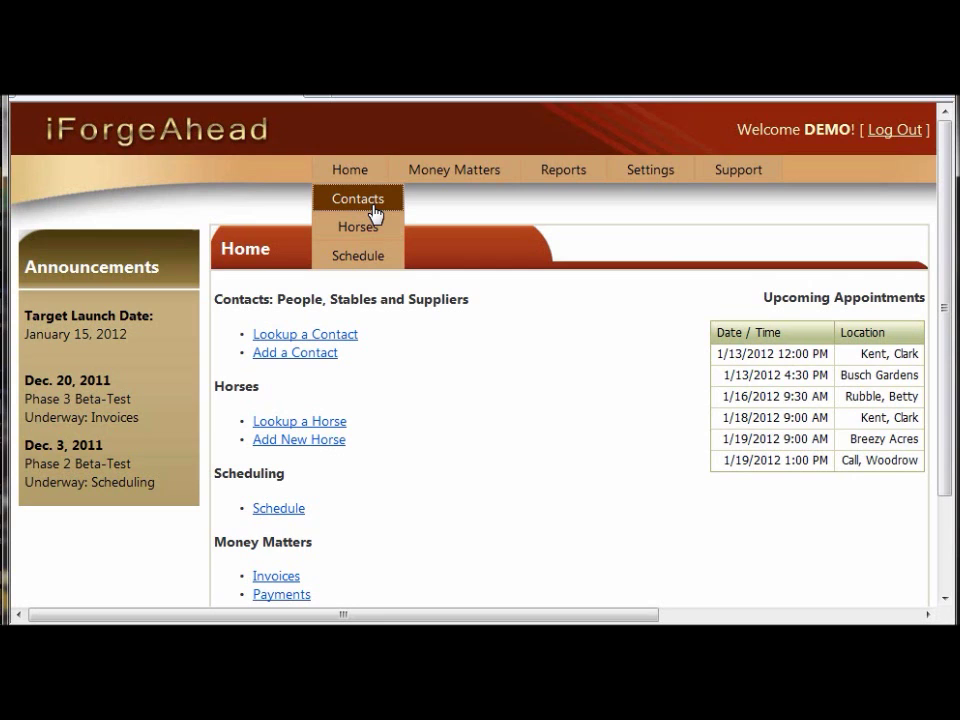
{"action": "left_click", "coordinate": [375, 211]}
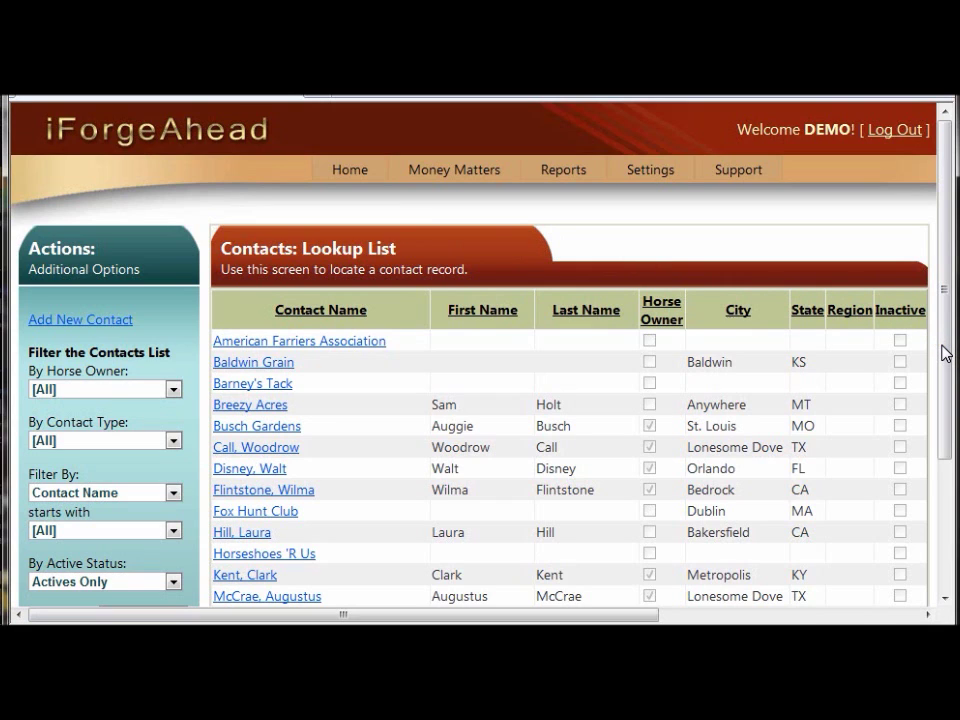
{"action": "left_click_drag", "start_coordinate": [944, 352], "coordinate": [945, 388]}
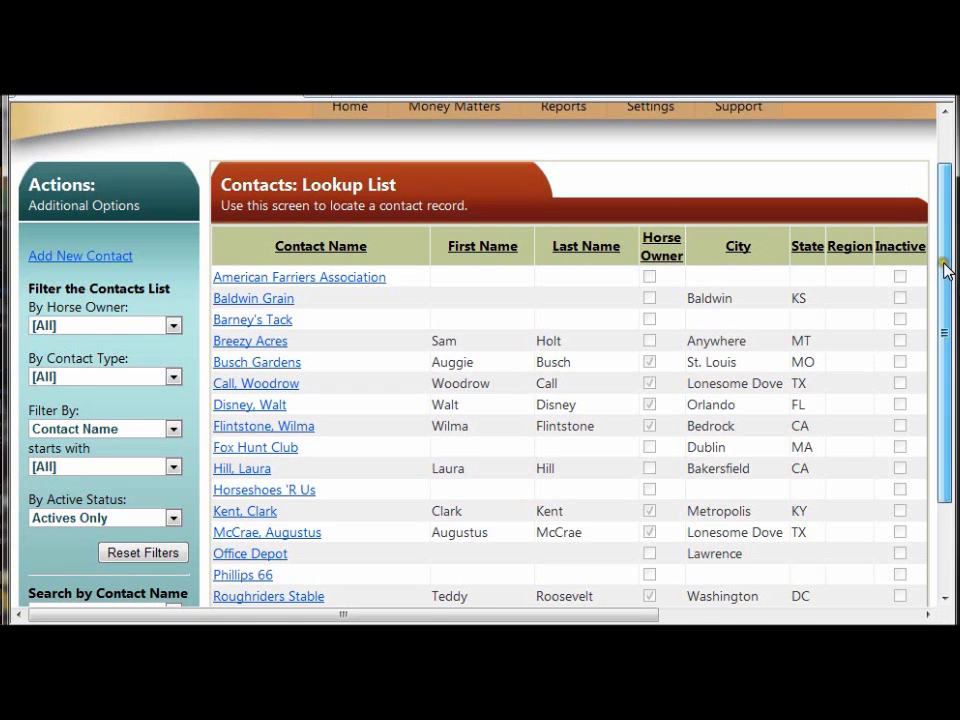
{"action": "left_click_drag", "start_coordinate": [946, 268], "coordinate": [943, 348]}
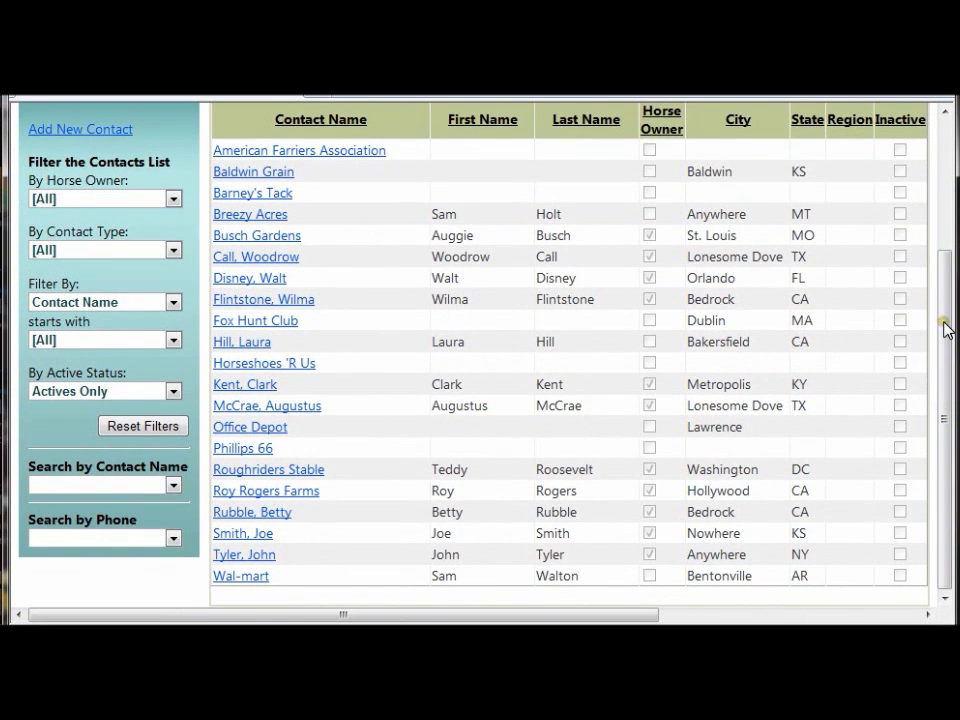
{"action": "left_click_drag", "start_coordinate": [943, 326], "coordinate": [955, 205]}
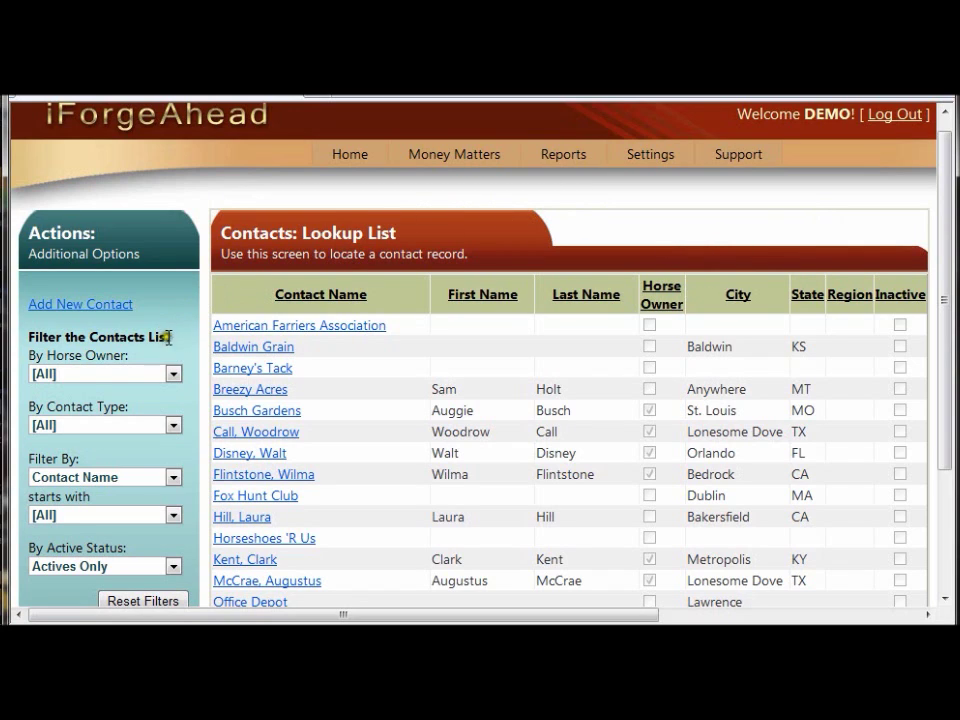
- Examine the options for filtering the contacts list by horse owner
{"action": "left_click", "coordinate": [189, 377]}
{"action": "left_click", "coordinate": [175, 428]}
{"action": "left_click", "coordinate": [177, 561]}
{"action": "left_click", "coordinate": [180, 368]}
{"action": "left_click", "coordinate": [174, 377]}
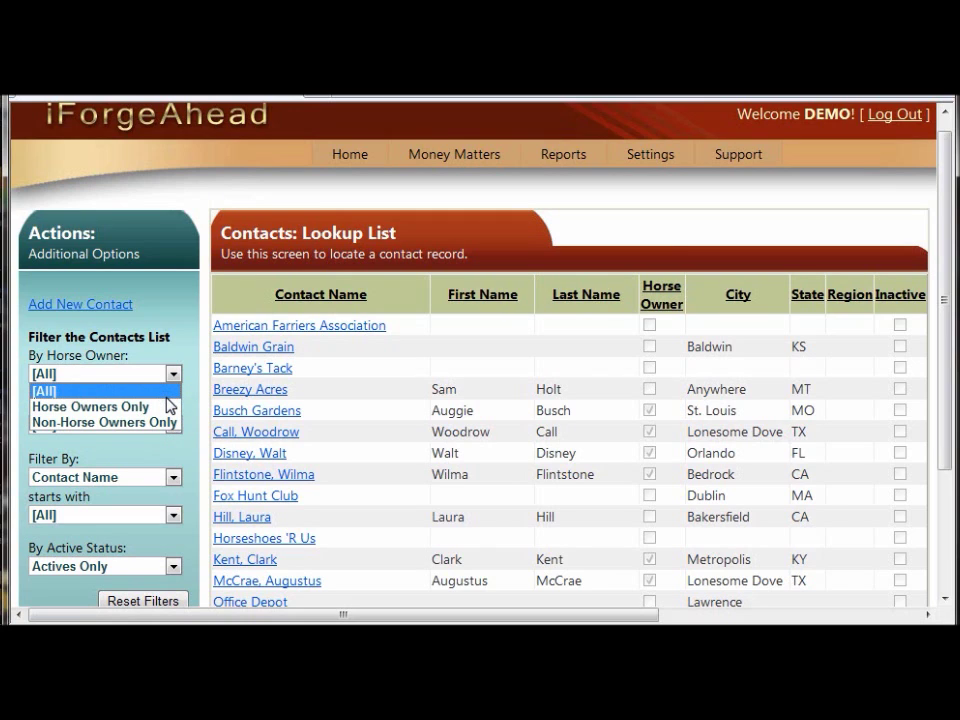
{"action": "left_click", "coordinate": [196, 390]}
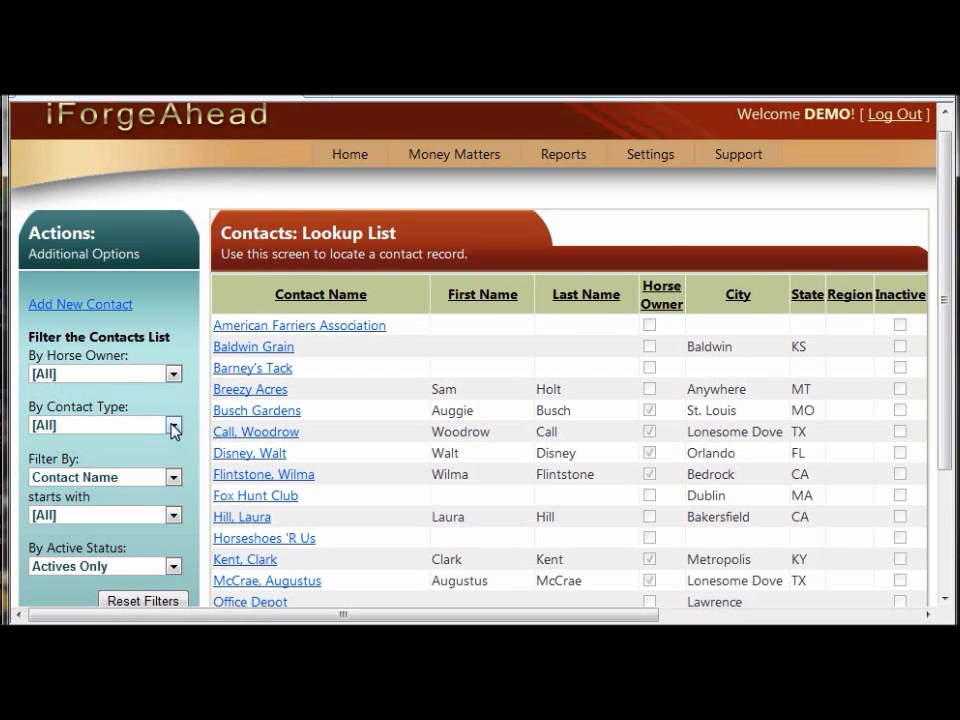
- Filter the contacts list by contact type Stable, and restore the contact type filter to [All]
{"action": "left_click", "coordinate": [174, 428]}
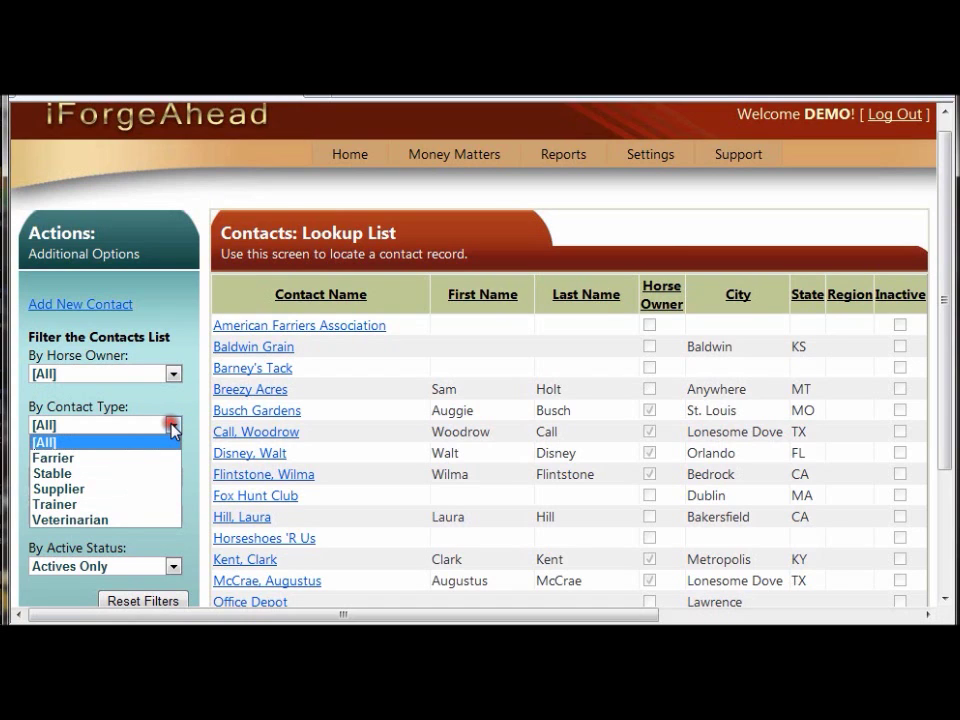
{"action": "left_click", "coordinate": [131, 476]}
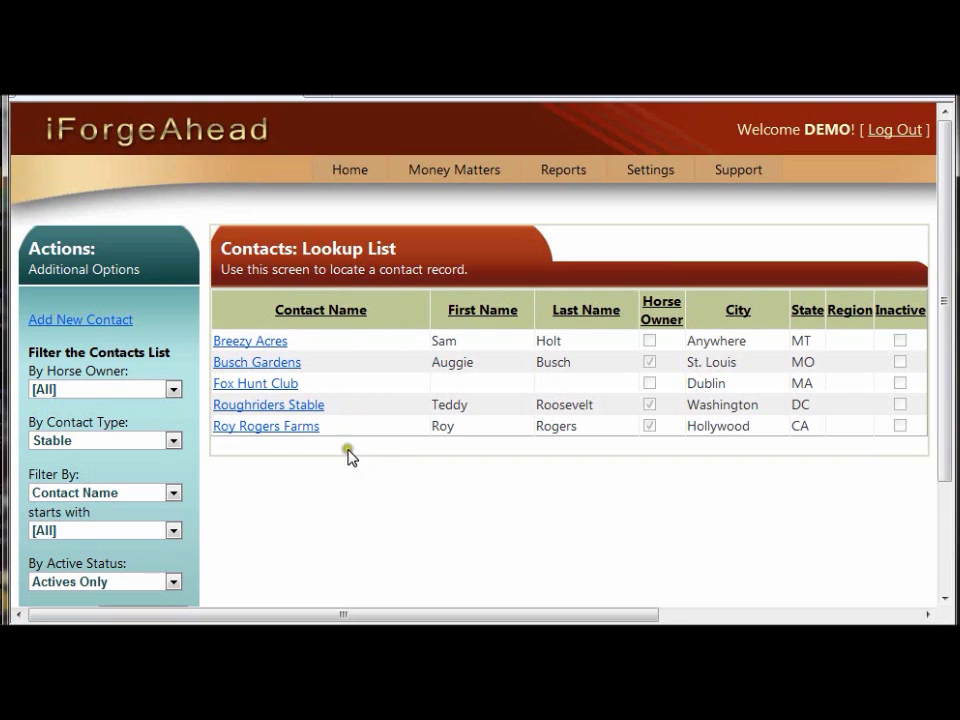
{"action": "left_click", "coordinate": [173, 442]}
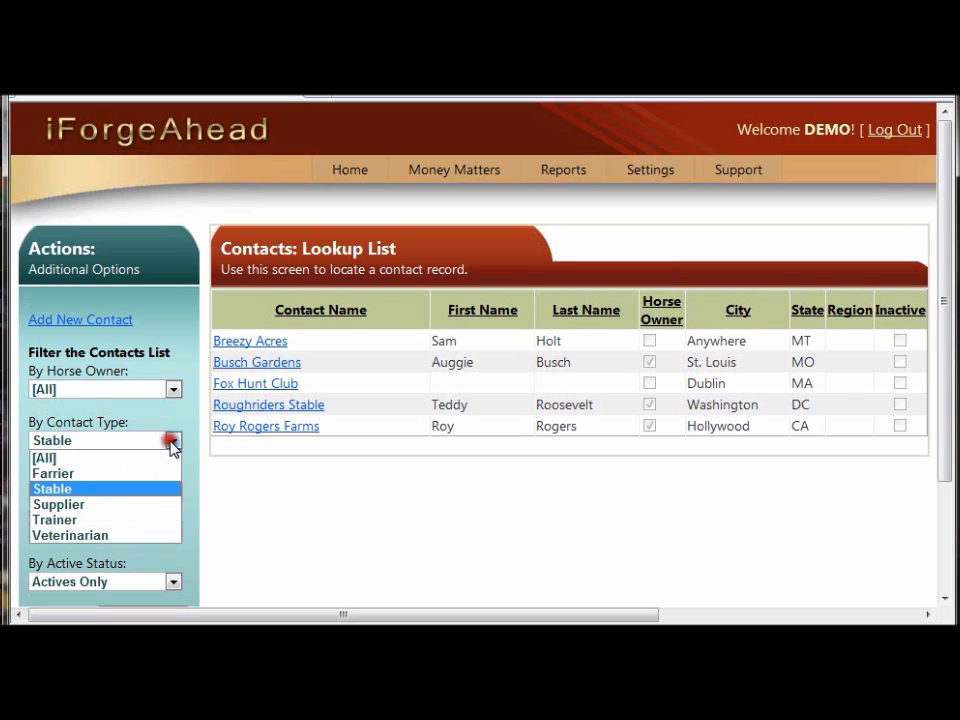
{"action": "left_click", "coordinate": [131, 462]}
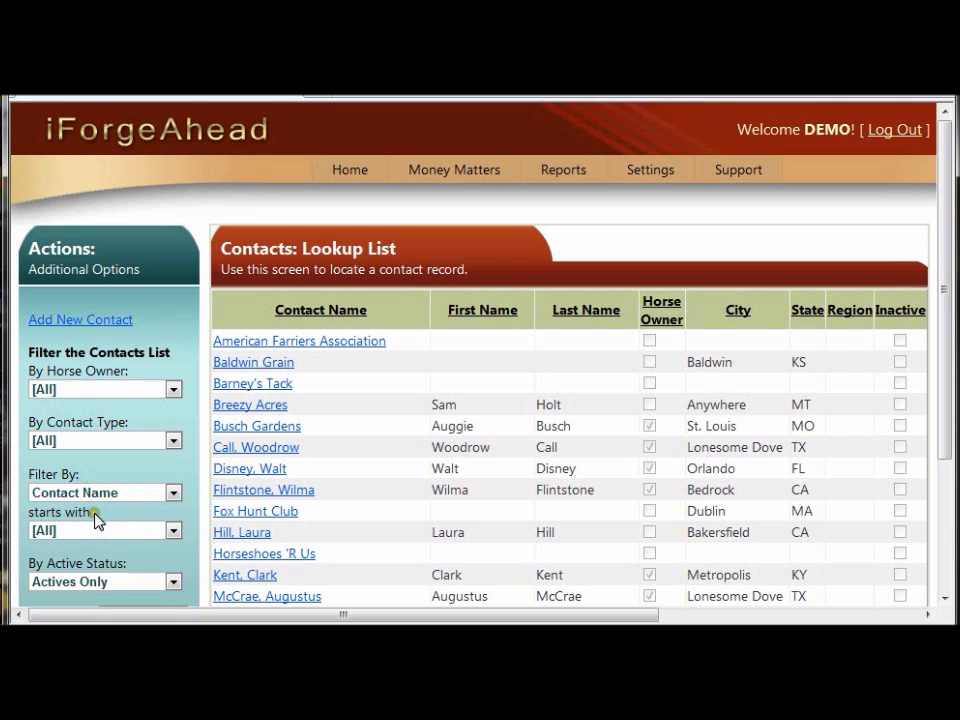
- Examine which fields the contacts list can be filtered by
{"action": "left_click", "coordinate": [175, 537]}
{"action": "left_click", "coordinate": [308, 323]}
{"action": "left_click", "coordinate": [173, 494]}
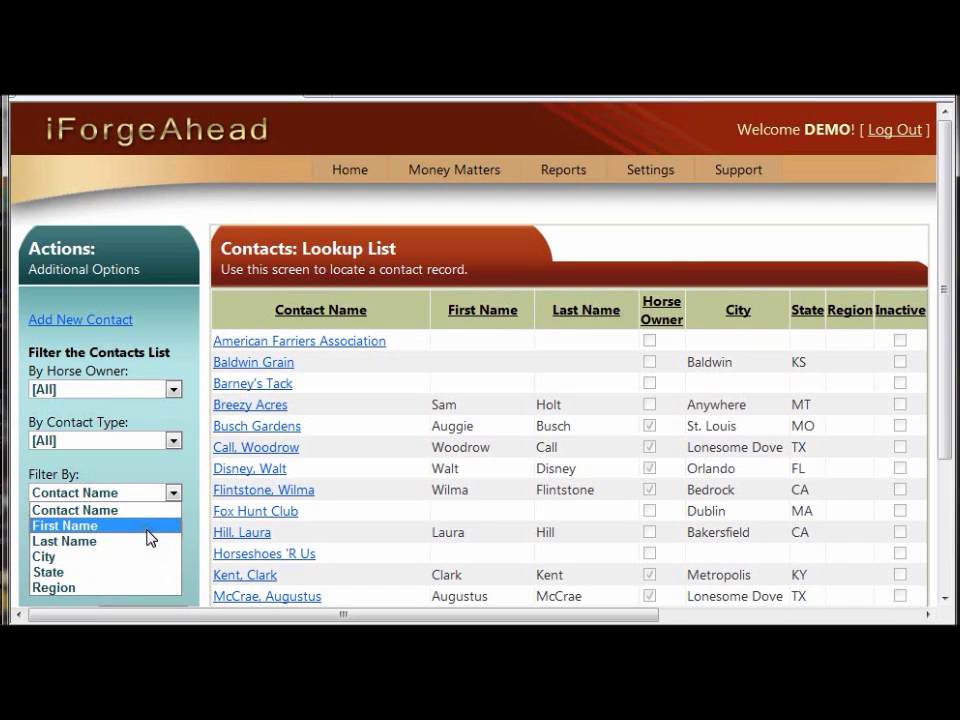
{"action": "left_click", "coordinate": [146, 540]}
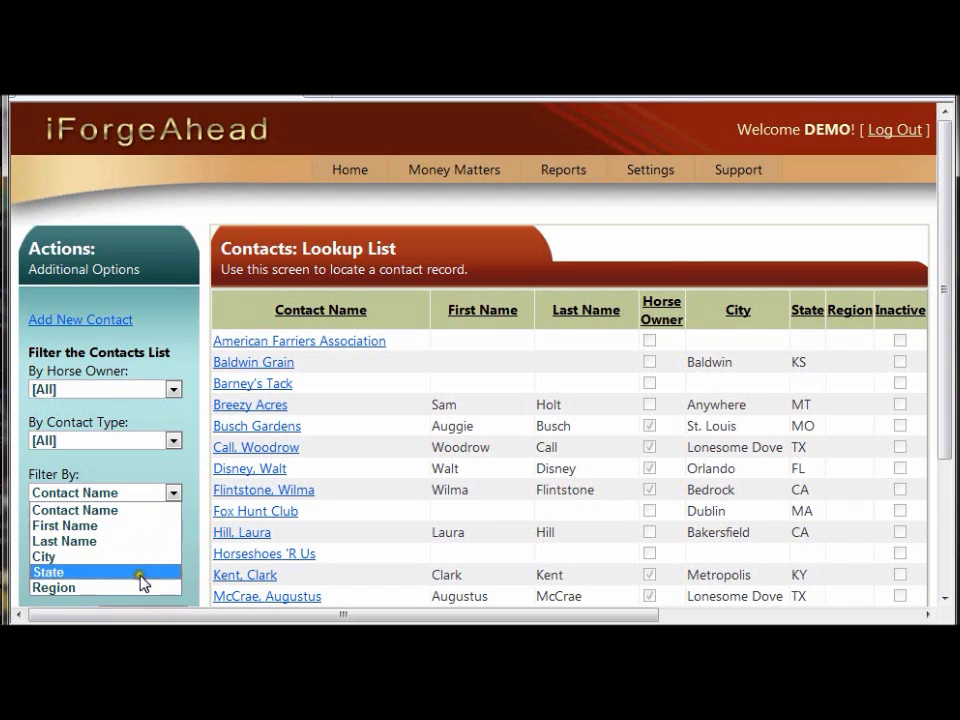
{"action": "left_click", "coordinate": [181, 467]}
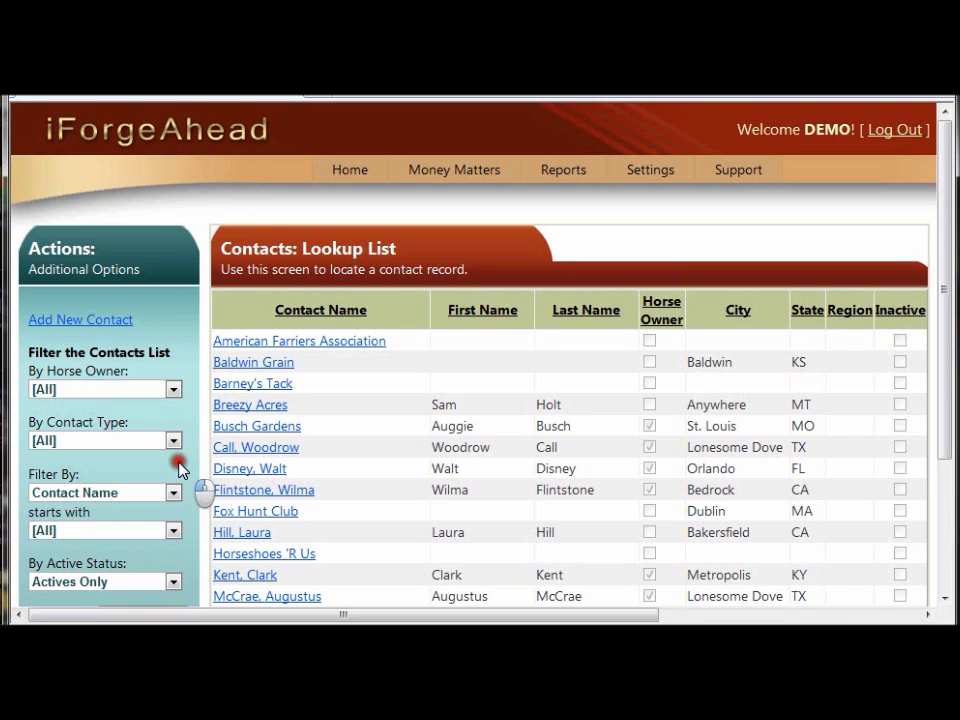
- Filter the contacts list to contact names starting with R, and restore the starting-letter filter to [All]
{"action": "left_click", "coordinate": [173, 532]}
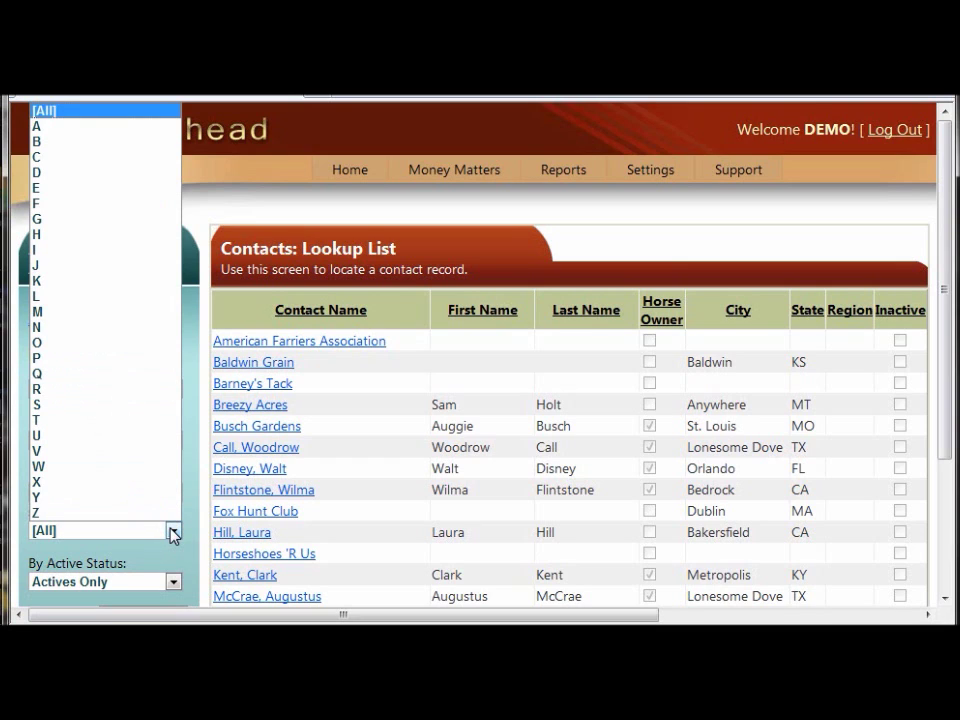
{"action": "left_click", "coordinate": [147, 400]}
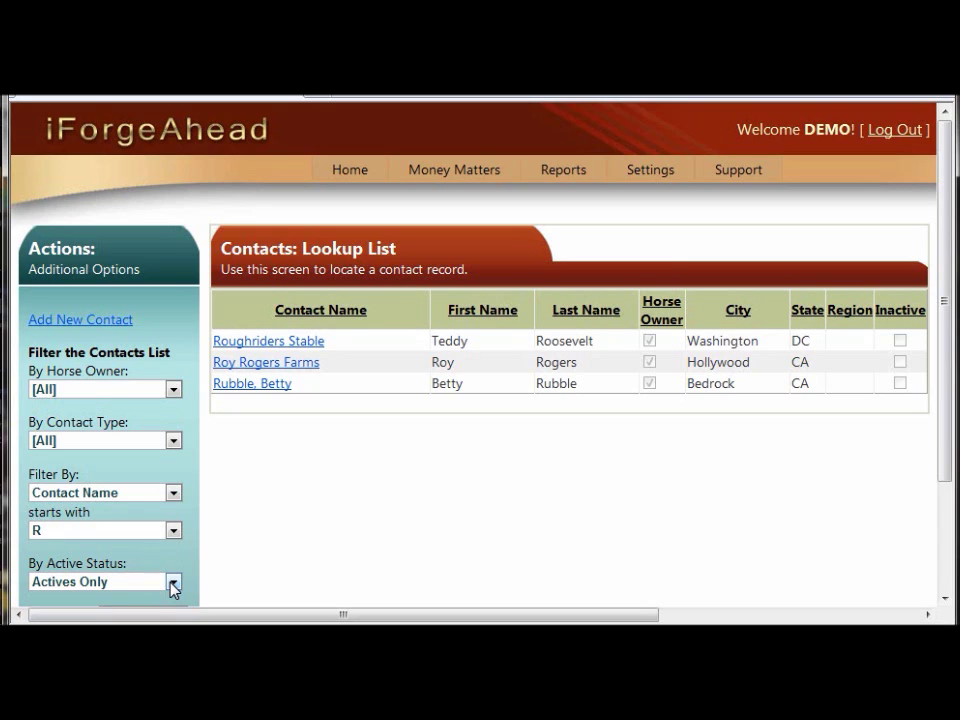
{"action": "left_click", "coordinate": [173, 585]}
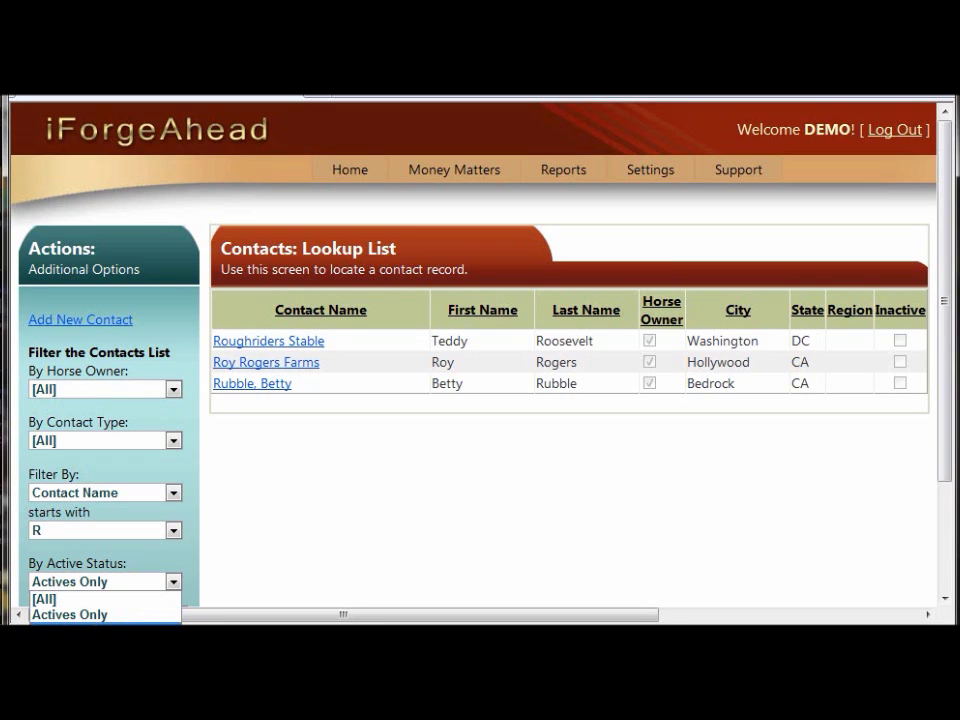
{"action": "left_click", "coordinate": [183, 557]}
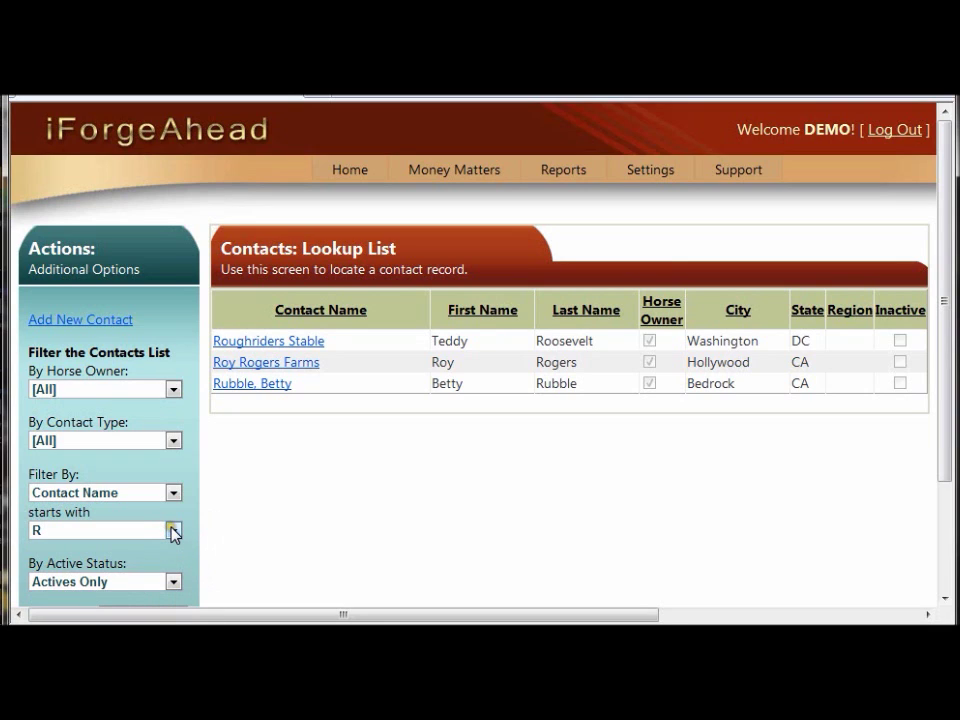
{"action": "left_click", "coordinate": [173, 531]}
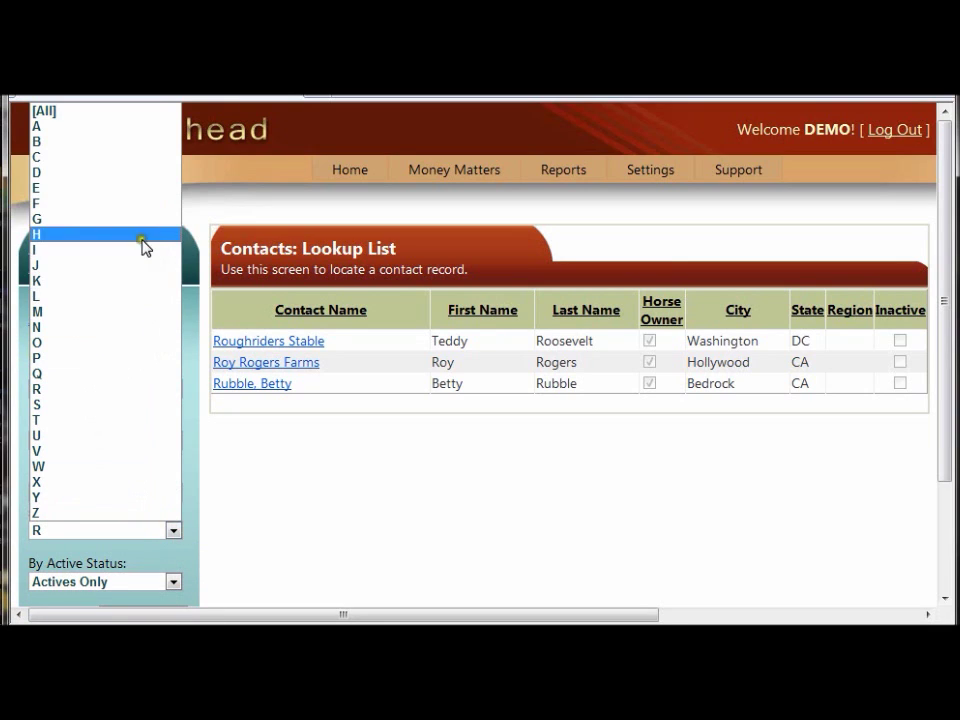
{"action": "left_click", "coordinate": [124, 110]}
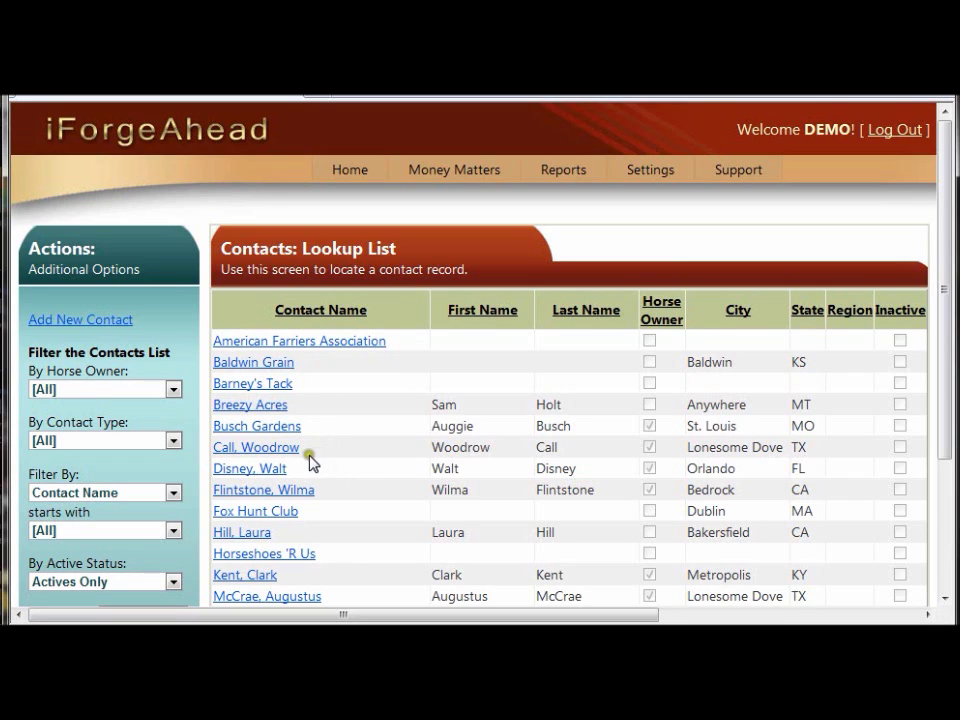
- Open the detailed record of the contact listed directly below Busch Gardens and review its roles, phone numbers and horses
{"action": "left_click", "coordinate": [271, 455]}
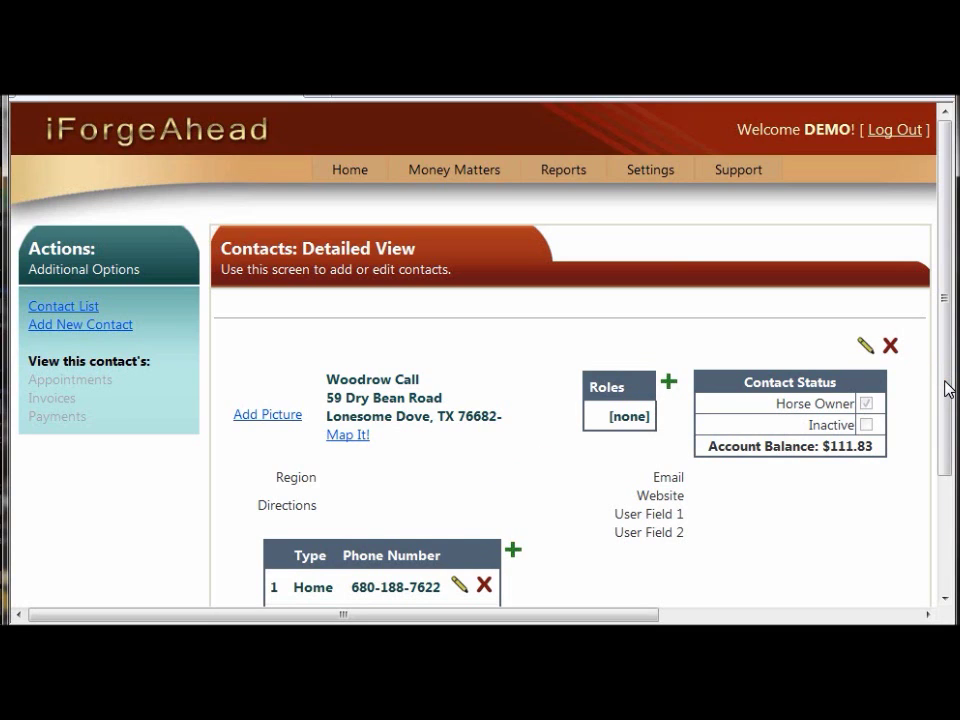
{"action": "mouse_move", "coordinate": [948, 390]}
{"action": "left_mouse_down"}
{"action": "mouse_move", "coordinate": [952, 497]}
{"action": "mouse_move", "coordinate": [936, 470]}
{"action": "left_mouse_up"}
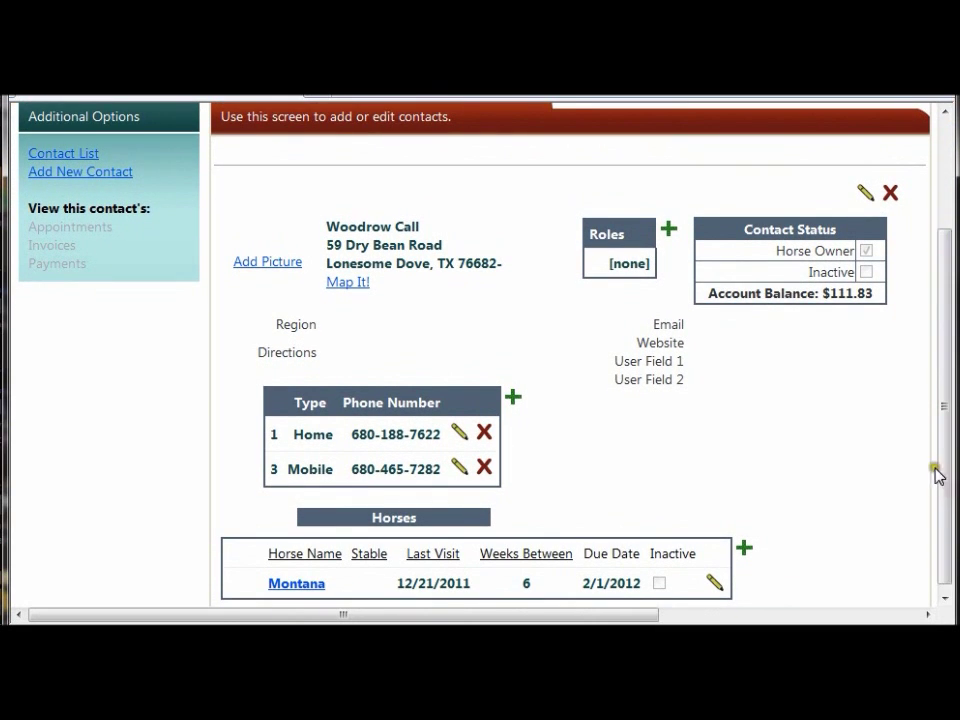
{"action": "left_click", "coordinate": [668, 240]}
{"action": "left_click", "coordinate": [485, 436]}
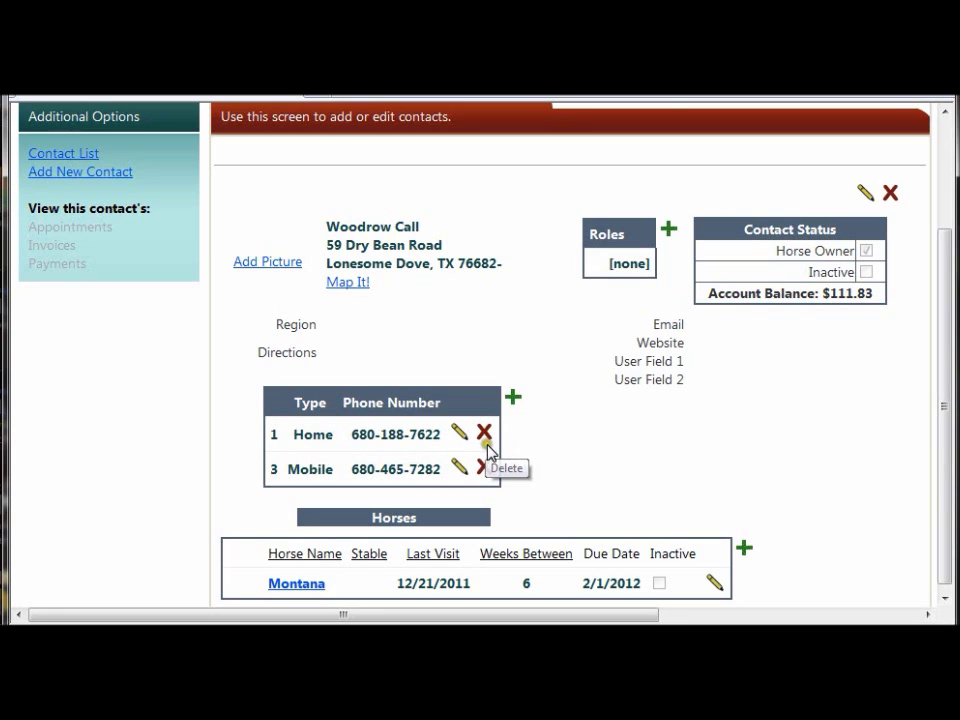
{"action": "left_click", "coordinate": [642, 316]}
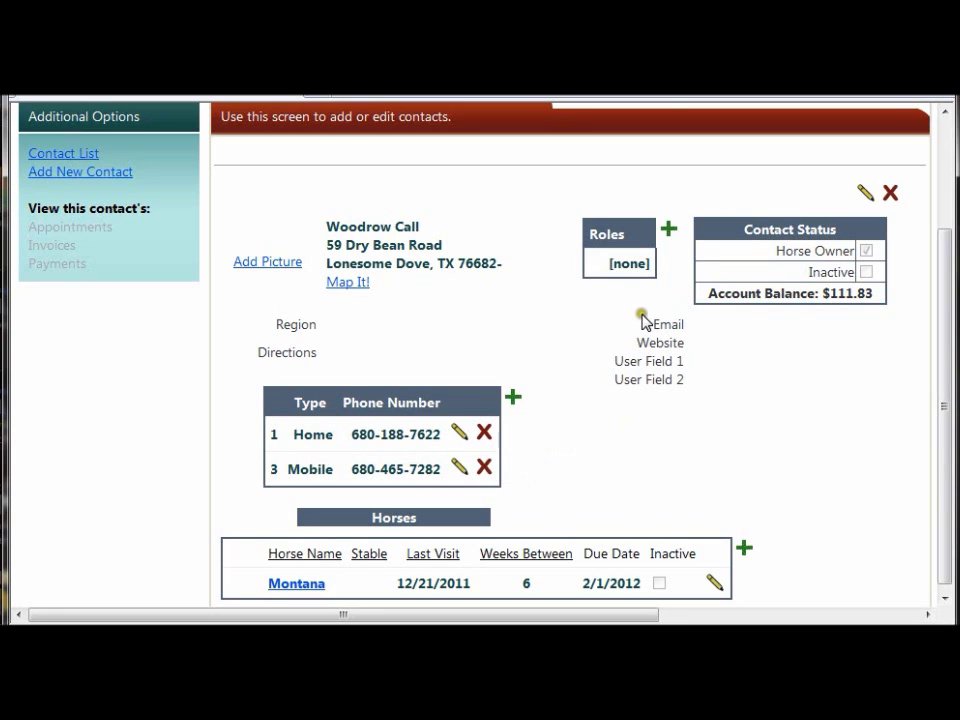
- Add the Trainer role to the contact and save it
{"action": "left_click", "coordinate": [668, 231]}
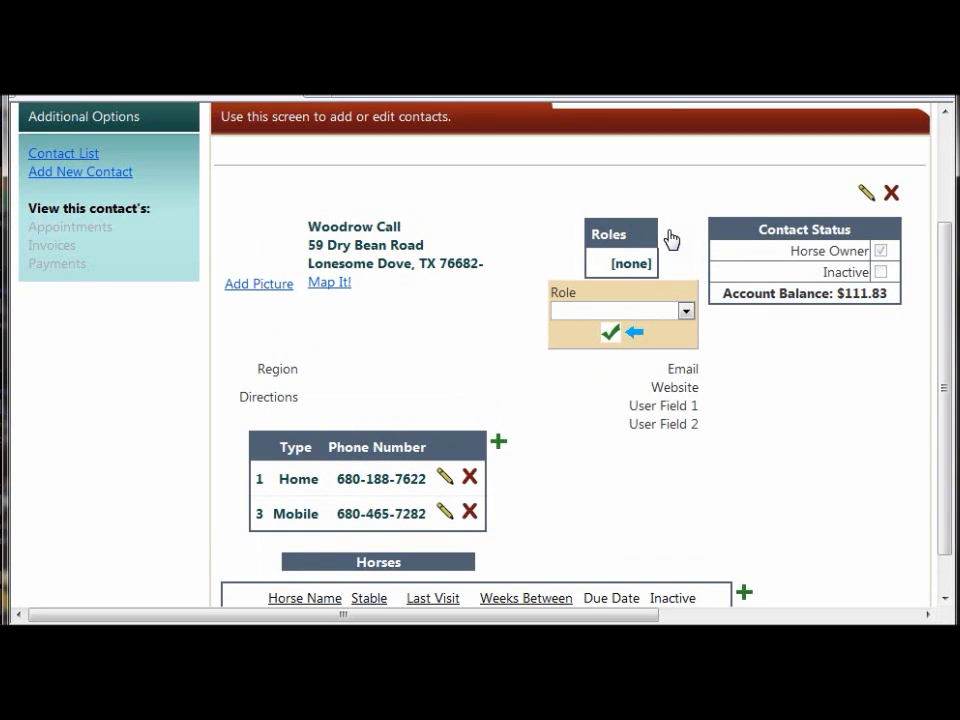
{"action": "left_click", "coordinate": [686, 313]}
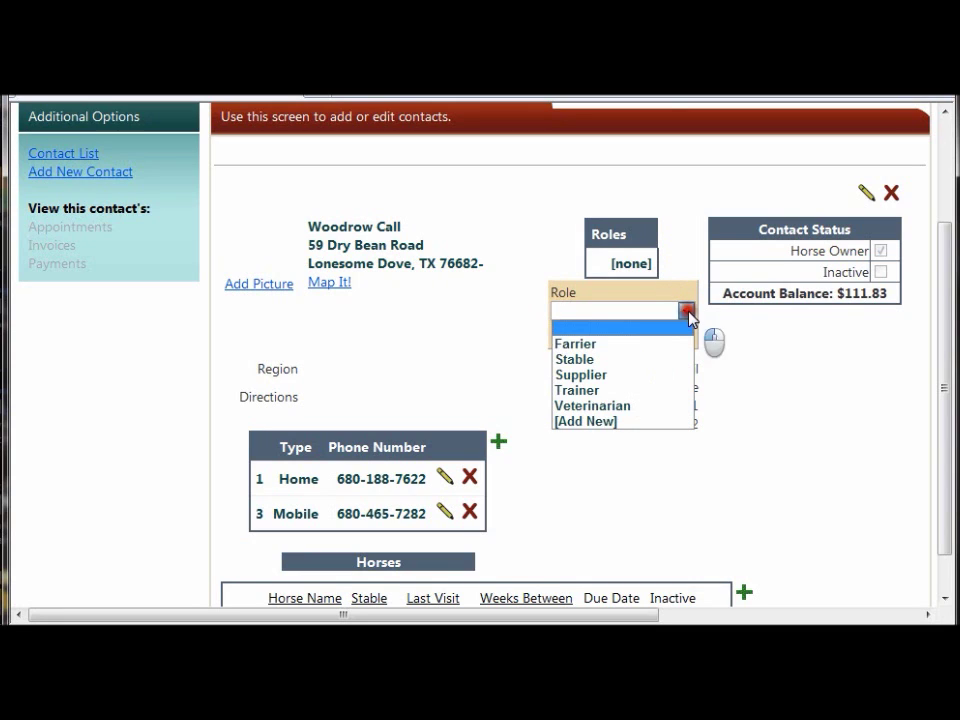
{"action": "left_click", "coordinate": [657, 390]}
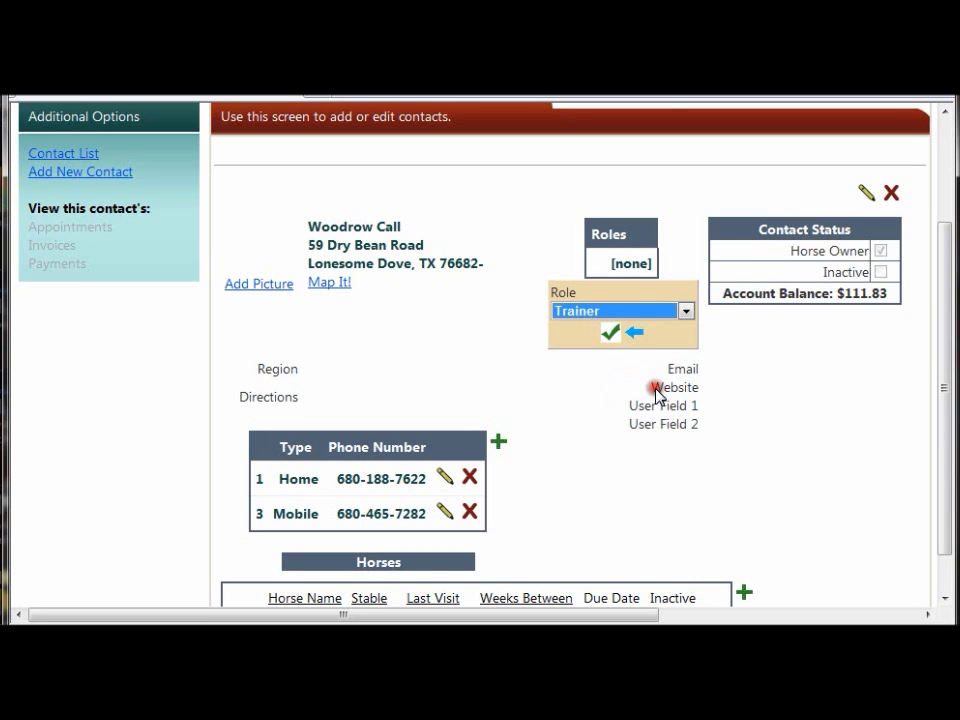
{"action": "left_click", "coordinate": [609, 338]}
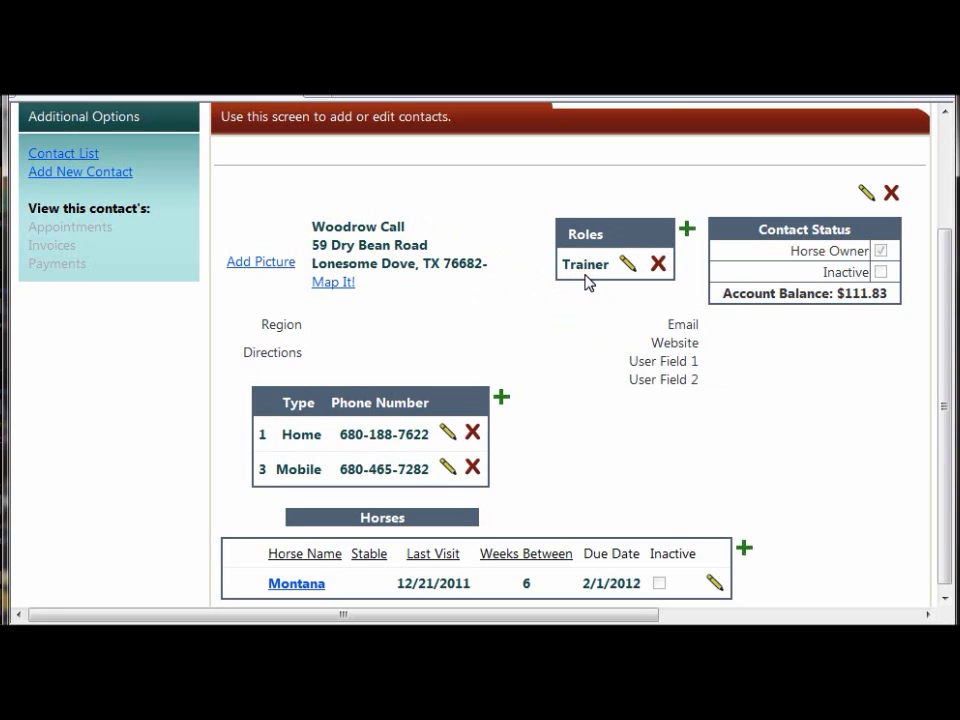
{"action": "left_click", "coordinate": [577, 308]}
- Change the last digit of the contact's home phone number and save the entry
{"action": "left_click", "coordinate": [447, 437]}
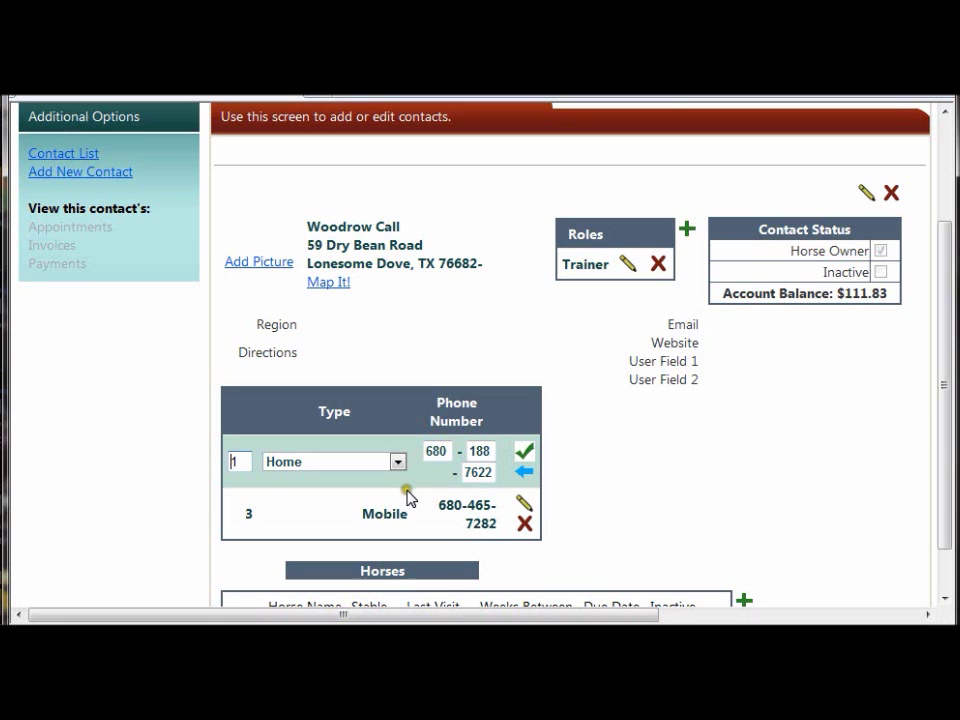
{"action": "left_click", "coordinate": [252, 464]}
{"action": "left_click", "coordinate": [490, 472]}
{"action": "left_click", "coordinate": [506, 472]}
{"action": "left_click", "coordinate": [525, 455]}
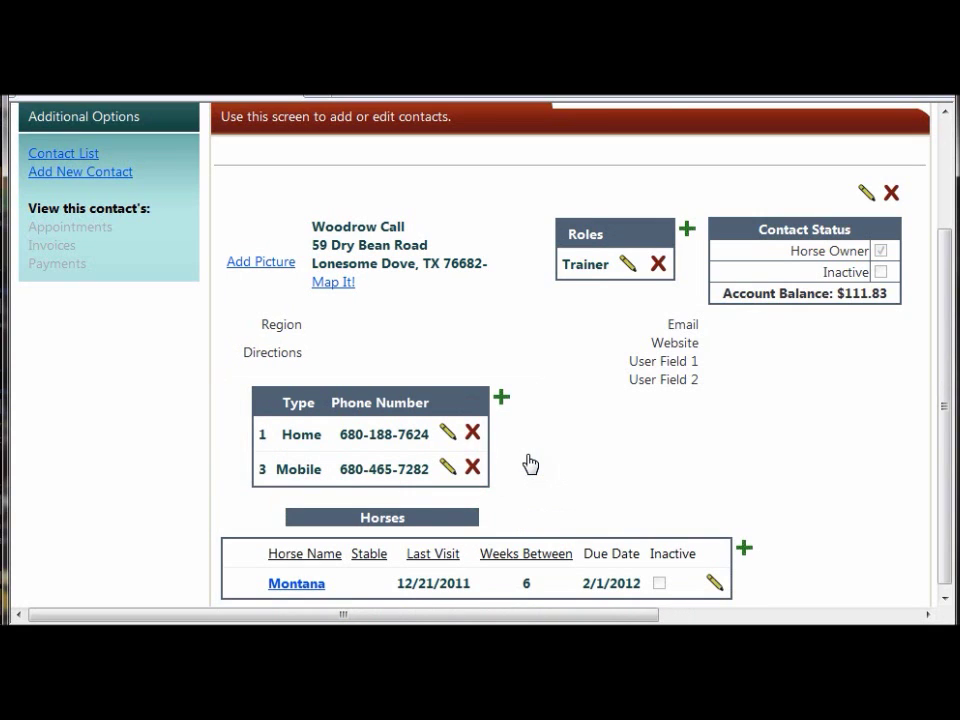
- Delete the contact's mobile phone number and confirm the deletion
{"action": "left_click", "coordinate": [511, 470]}
{"action": "left_click", "coordinate": [506, 474]}
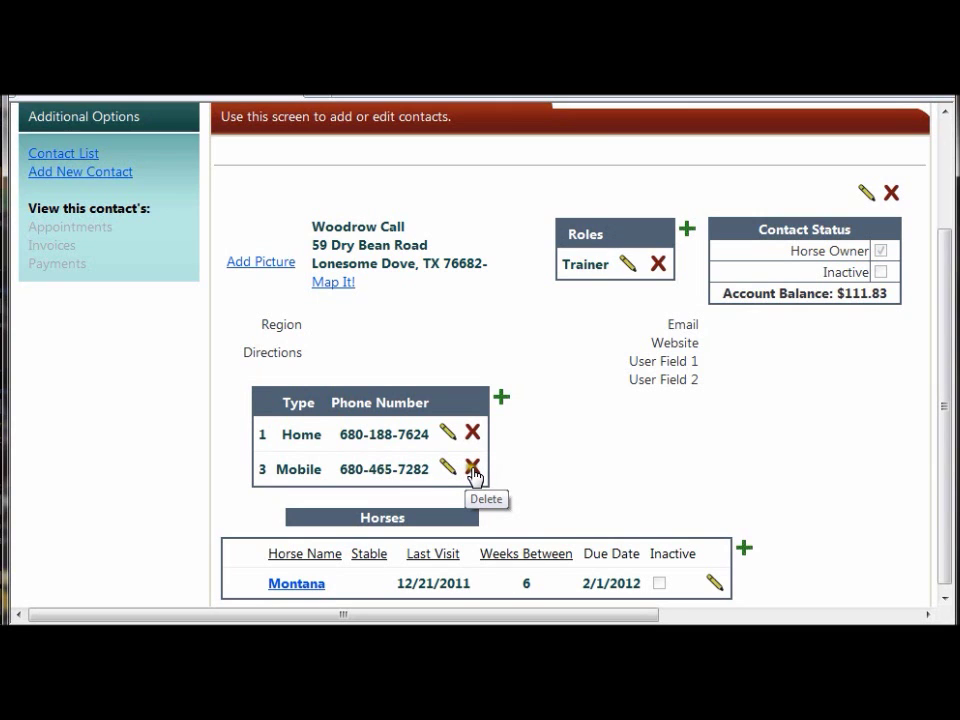
{"action": "left_click", "coordinate": [473, 470]}
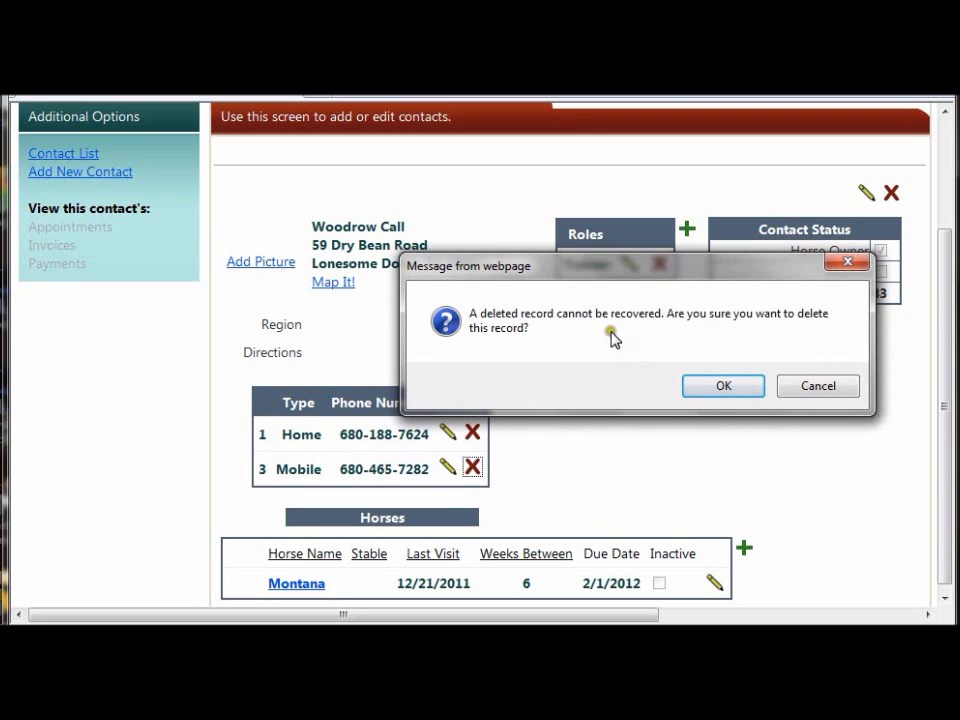
{"action": "left_click", "coordinate": [720, 386]}
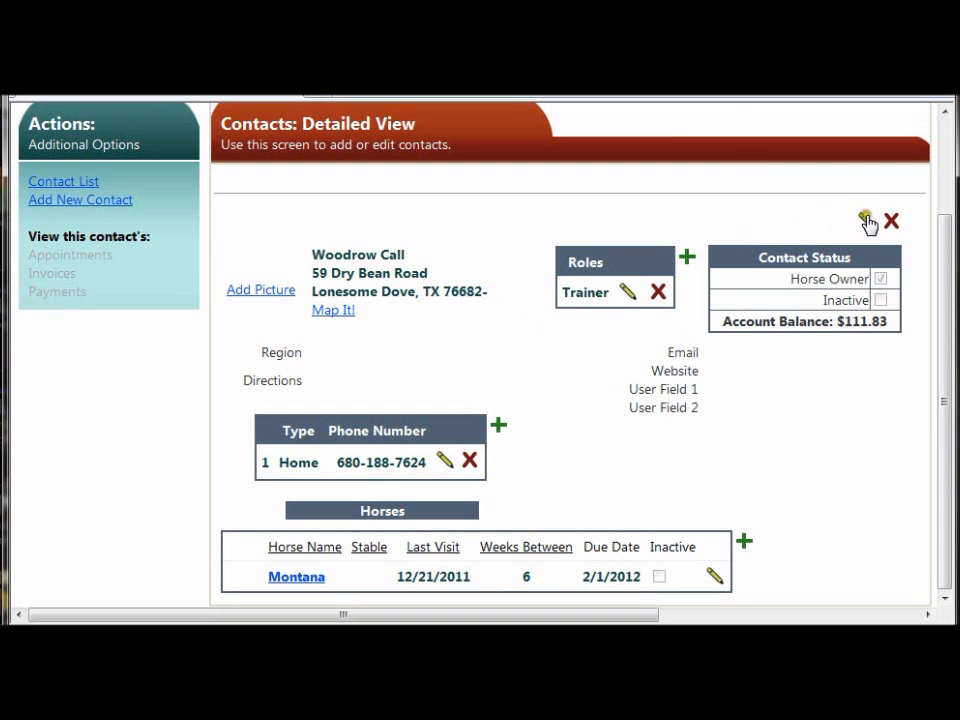
- Open the contact's main details for editing, review the fields and save the record
{"action": "left_click", "coordinate": [865, 220]}
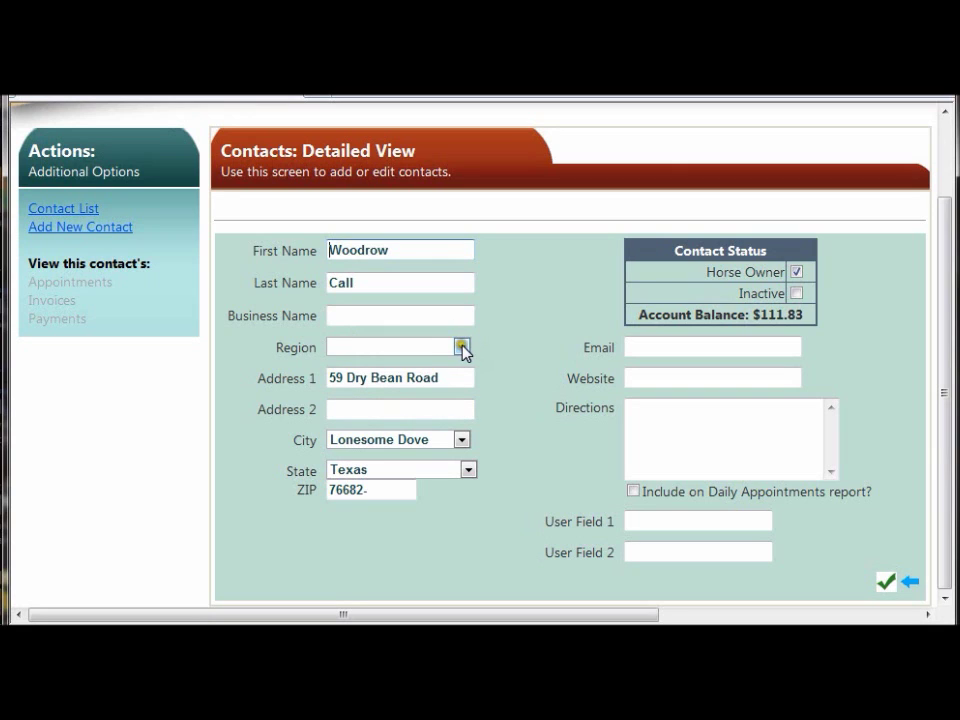
{"action": "left_click", "coordinate": [528, 398]}
{"action": "left_click", "coordinate": [886, 590]}
{"action": "left_click", "coordinate": [887, 589]}
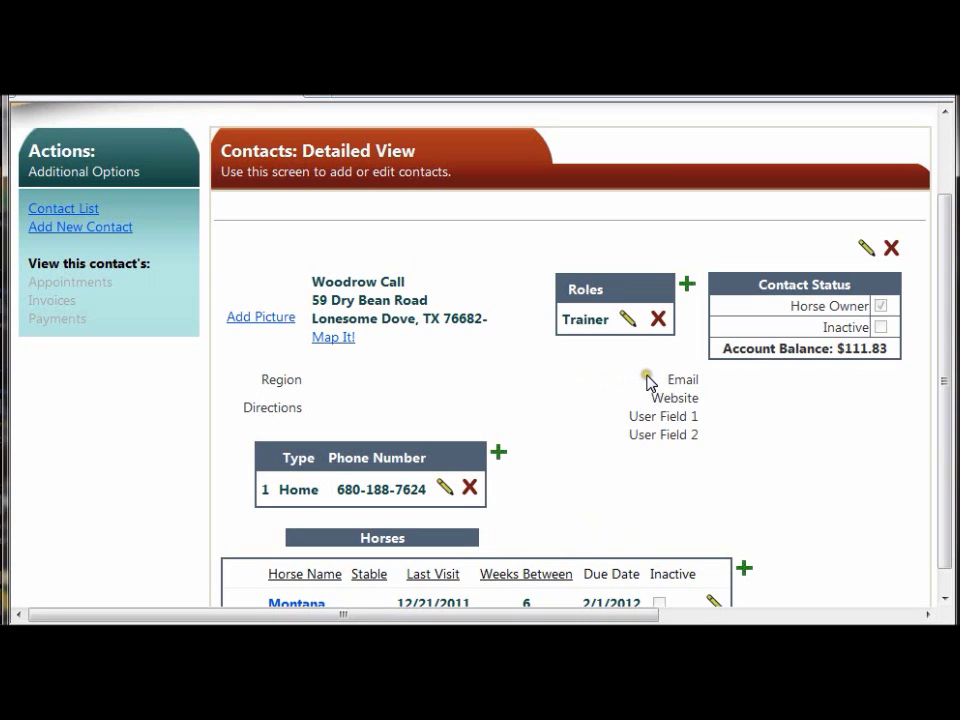
- Edit the contact's Trainer role and replace it with a newly created role type named Friend
{"action": "left_click", "coordinate": [627, 320]}
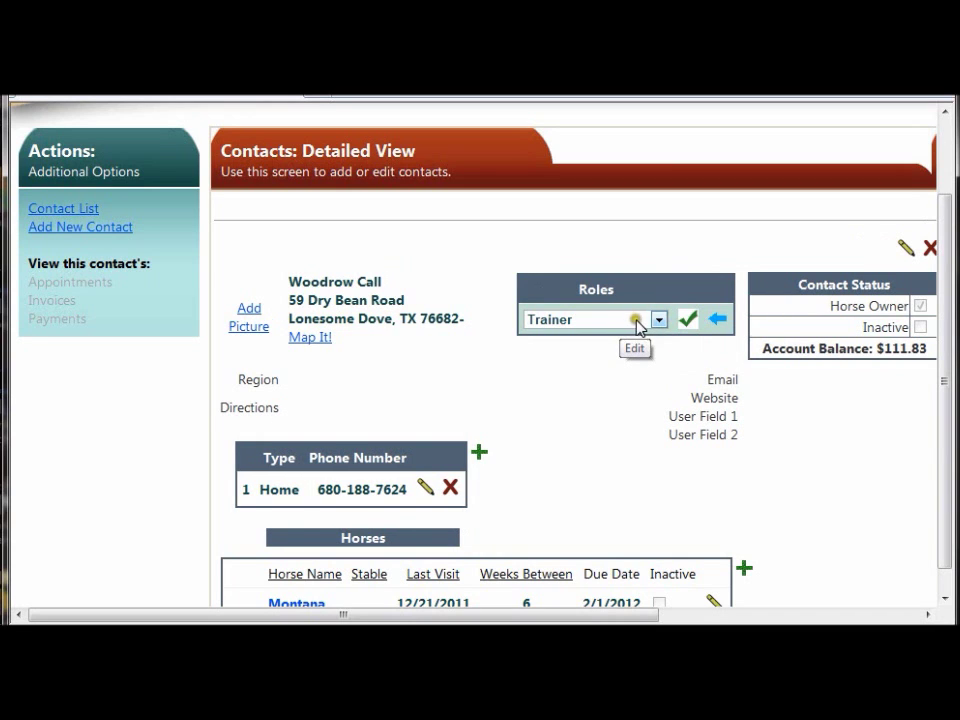
{"action": "left_click", "coordinate": [659, 320]}
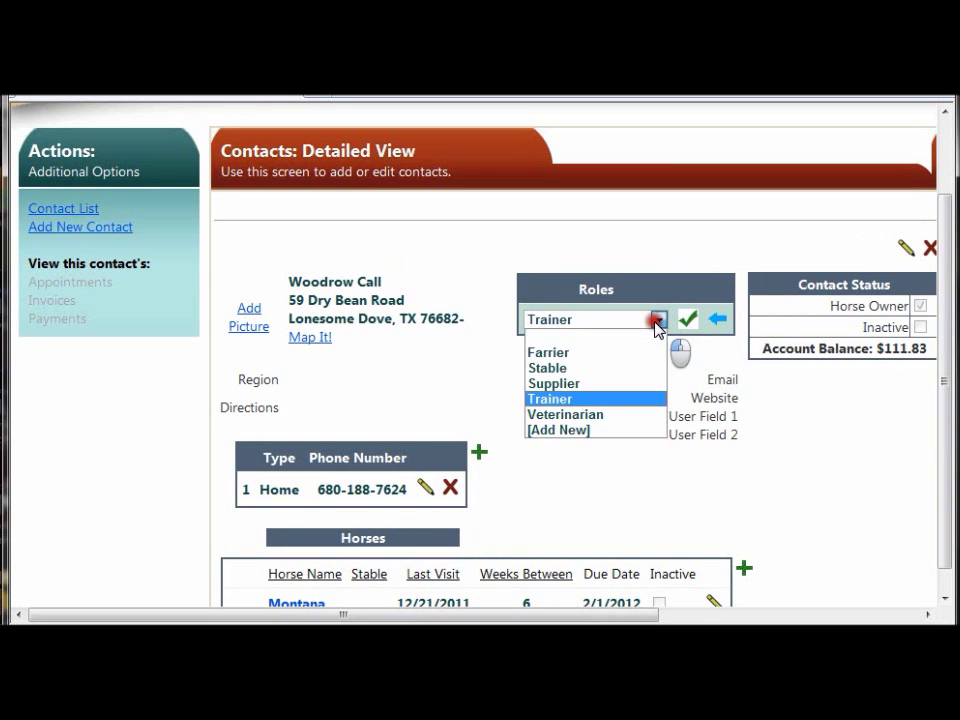
{"action": "left_click", "coordinate": [630, 432]}
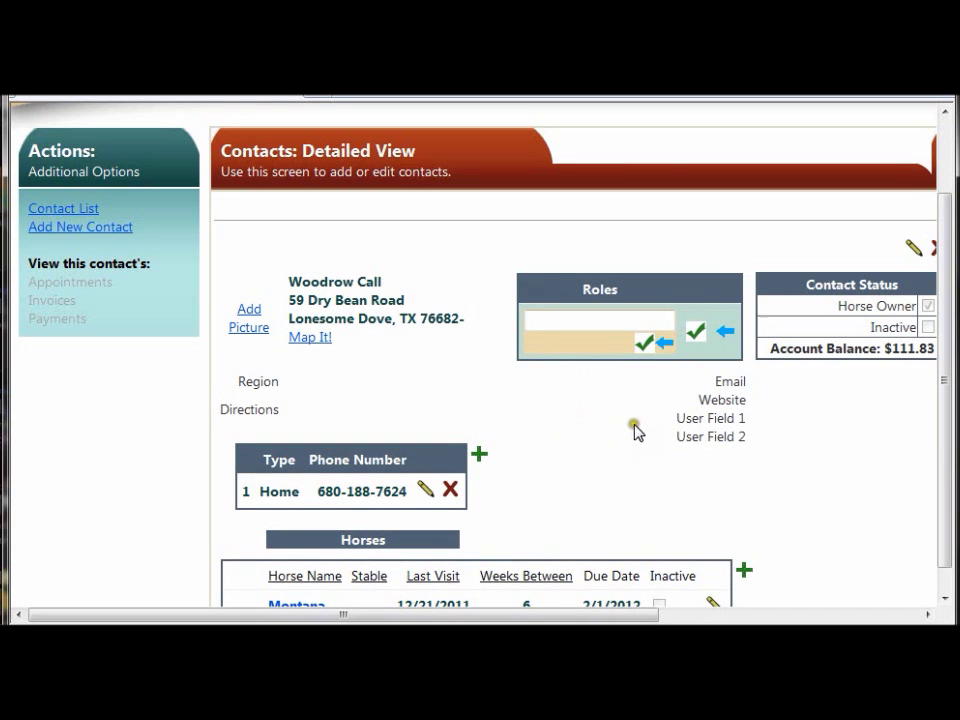
{"action": "left_click", "coordinate": [573, 320]}
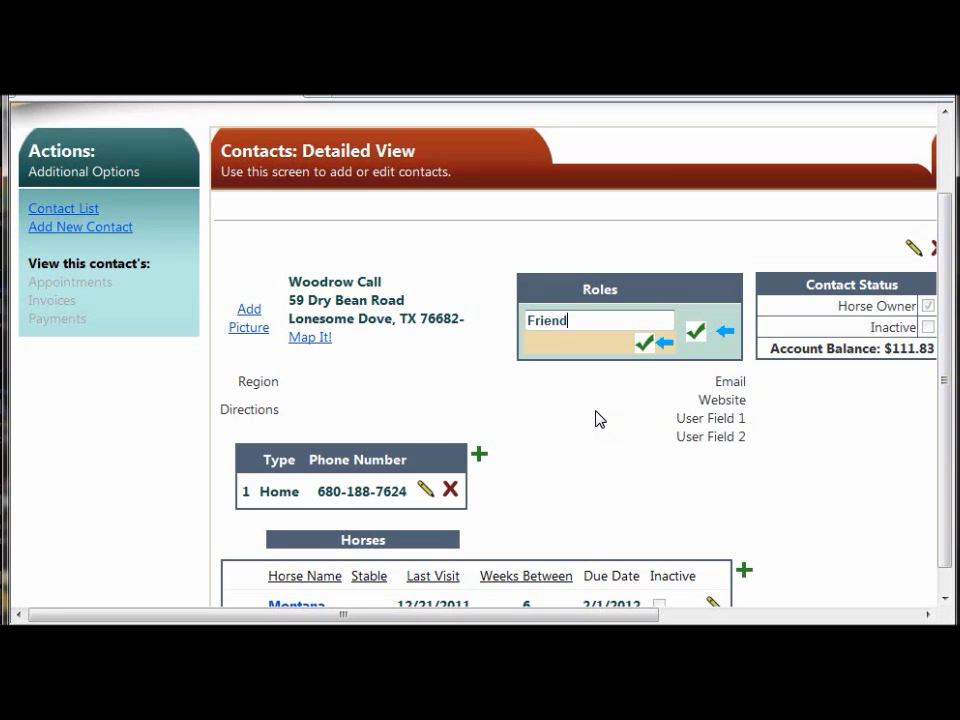
{"action": "left_click", "coordinate": [629, 381]}
{"action": "left_click", "coordinate": [644, 345]}
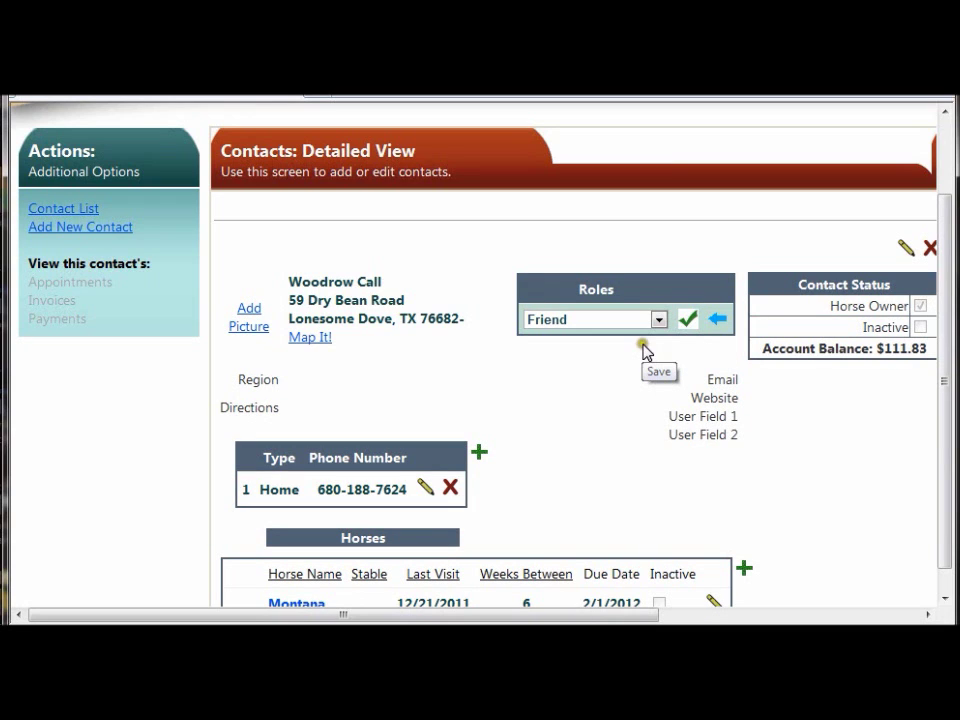
- Check the available role choices, keep Friend selected and save the contact's role
{"action": "left_click", "coordinate": [656, 320]}
{"action": "left_click", "coordinate": [656, 320]}
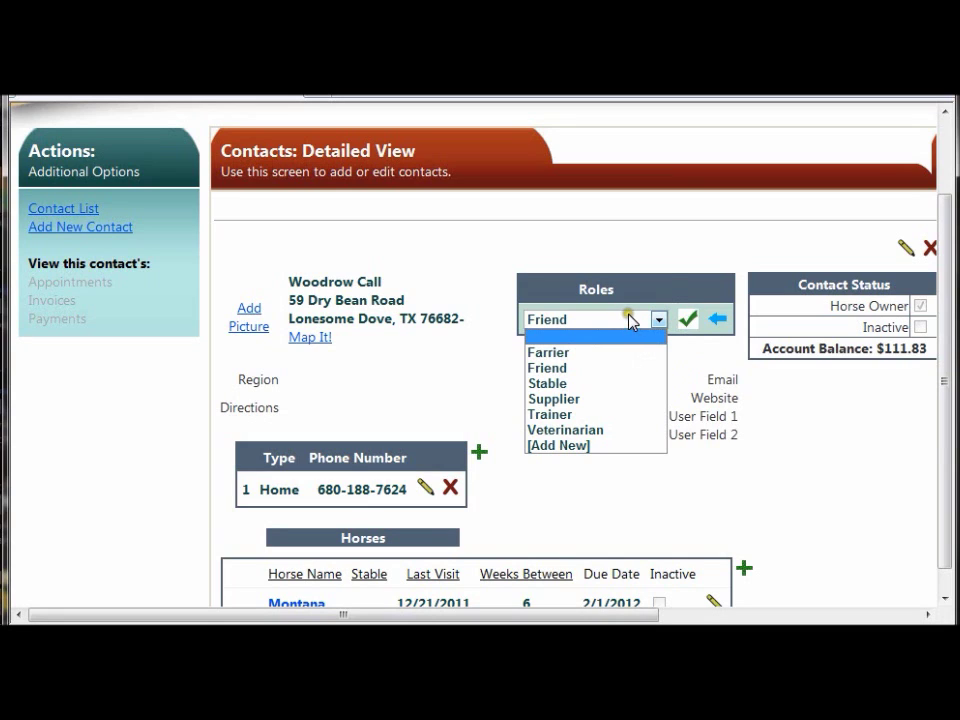
{"action": "left_click", "coordinate": [671, 283]}
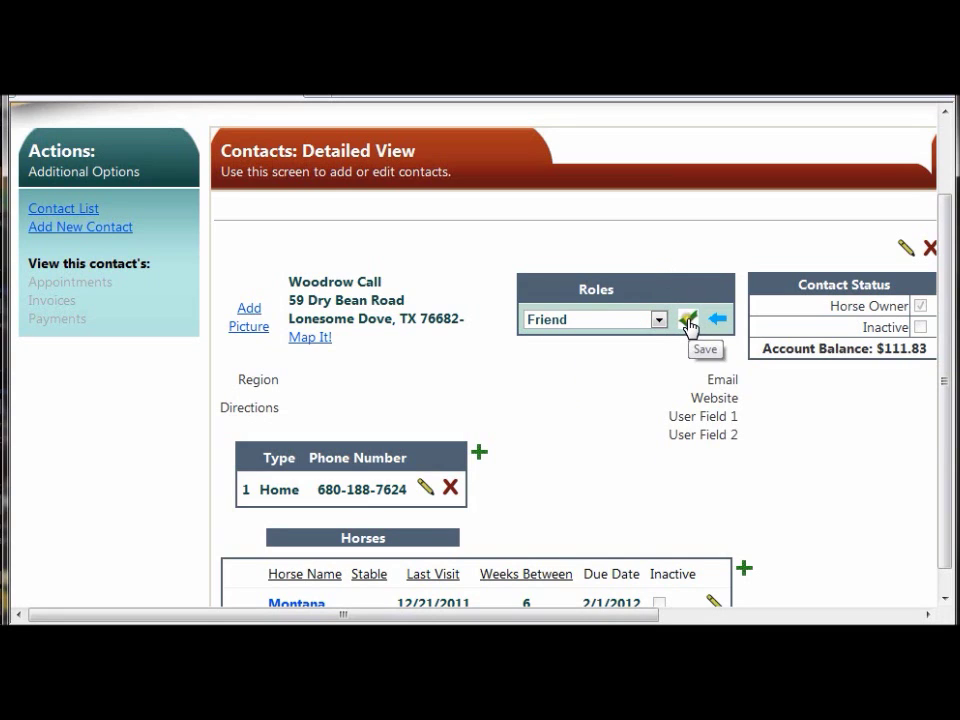
{"action": "left_click", "coordinate": [689, 320]}
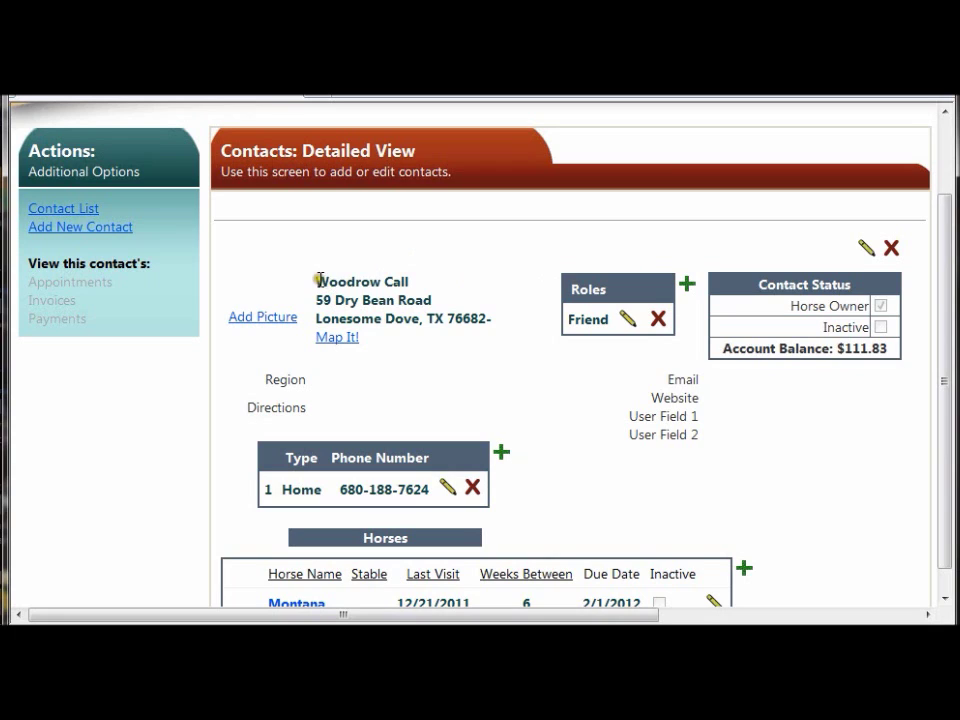
- Start a new contact record with a blank details form
{"action": "left_click", "coordinate": [95, 233]}
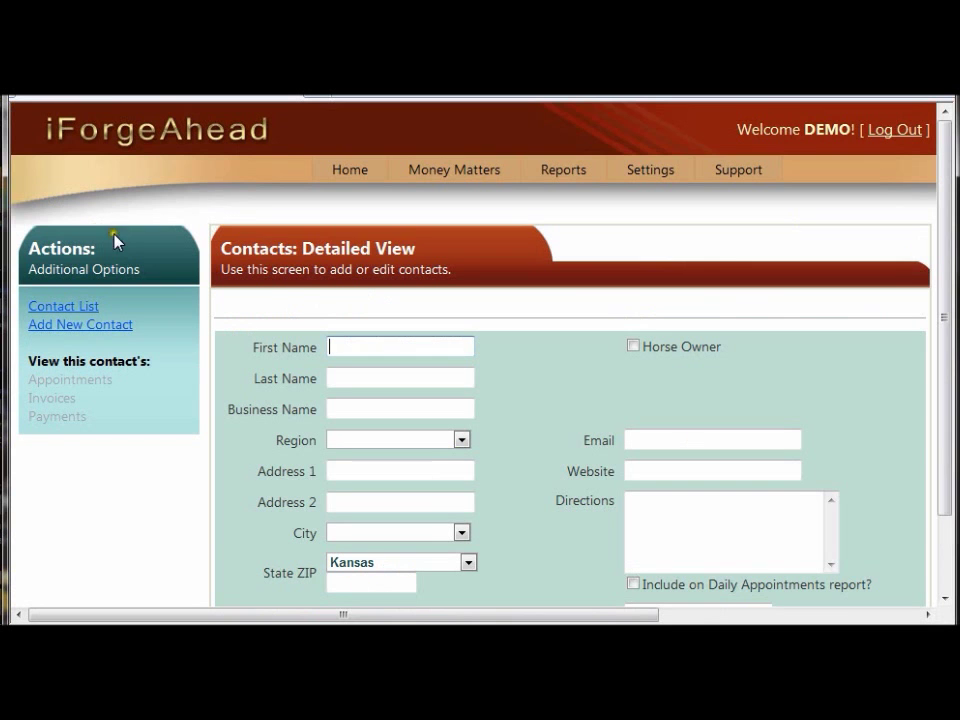